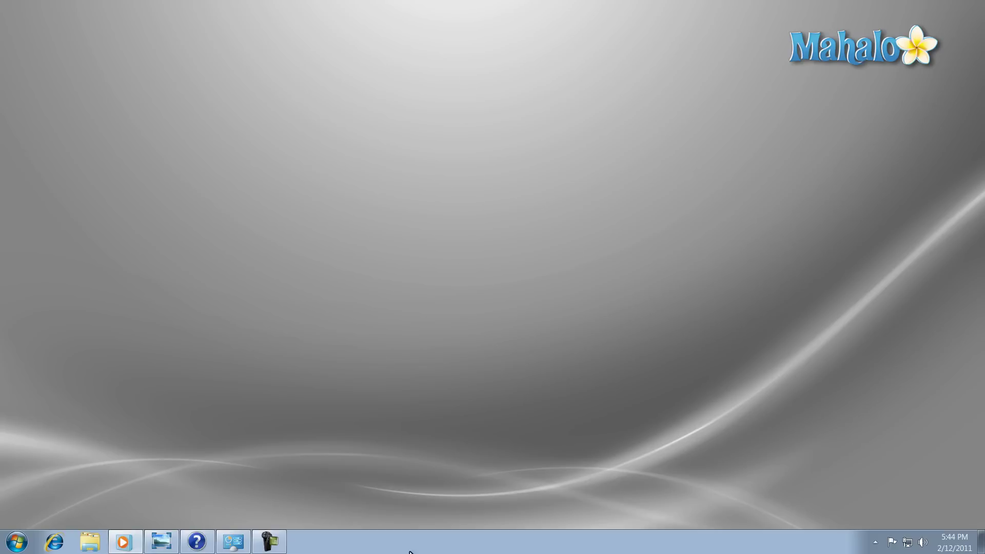
- Preview lower resolutions on the Resolution slider, leaving display 1 at 1920 × 1200
{"action": "left_click", "coordinate": [233, 543]}
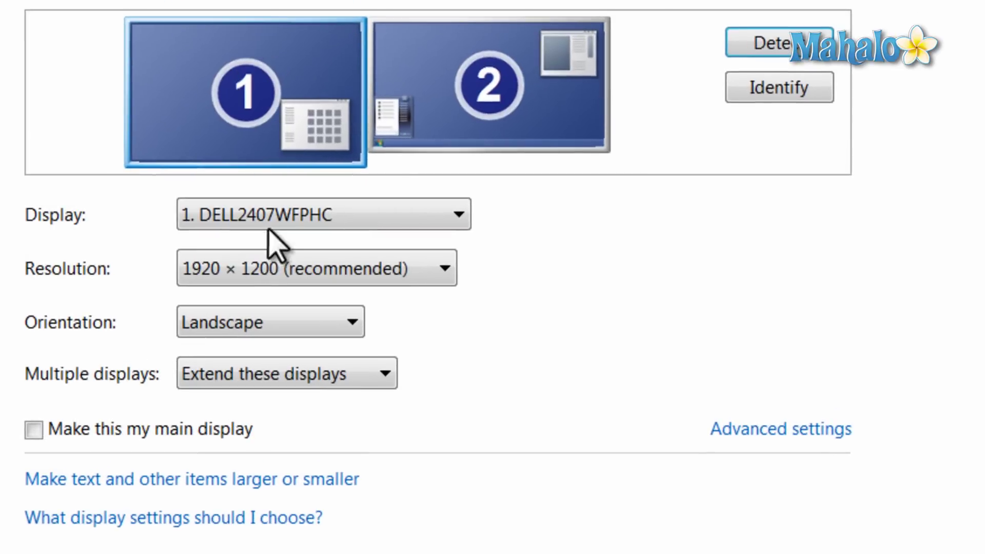
{"action": "left_click", "coordinate": [269, 268]}
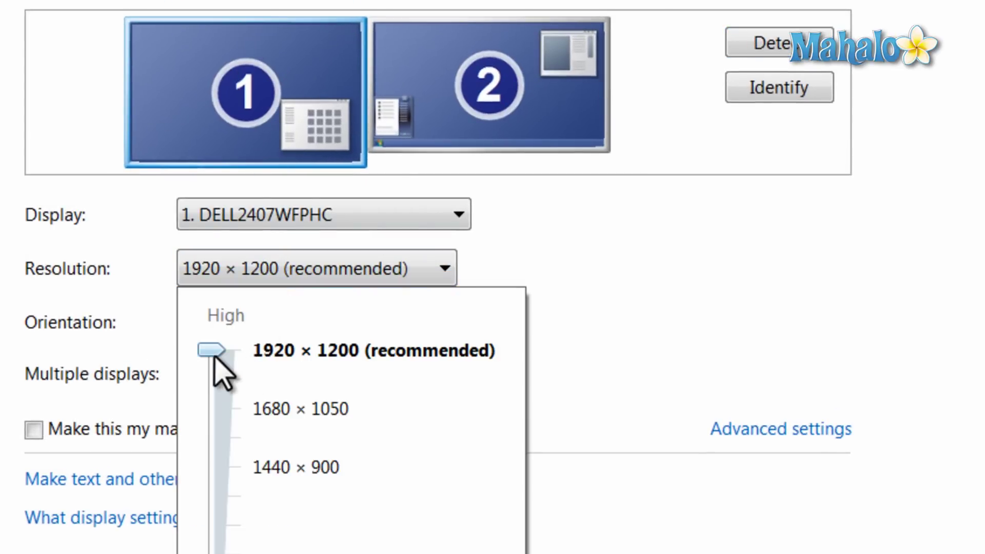
{"action": "mouse_move", "coordinate": [212, 352]}
{"action": "left_mouse_down"}
{"action": "mouse_move", "coordinate": [212, 550]}
{"action": "mouse_move", "coordinate": [216, 351]}
{"action": "left_mouse_up"}
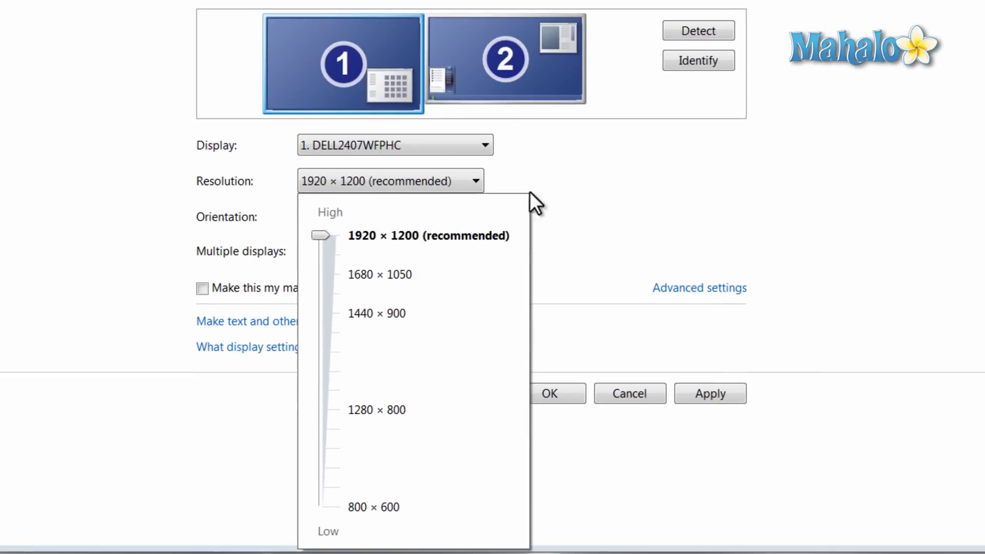
{"action": "mouse_move", "coordinate": [322, 236]}
{"action": "left_mouse_down"}
{"action": "mouse_move", "coordinate": [333, 337]}
{"action": "mouse_move", "coordinate": [322, 237]}
{"action": "left_mouse_up"}
{"action": "left_click", "coordinate": [684, 178]}
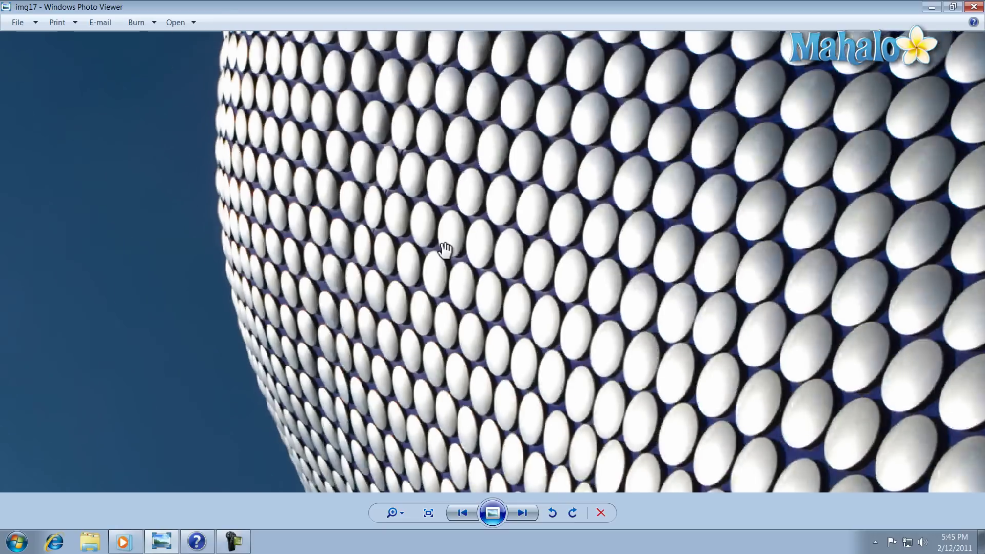
{"action": "scroll", "coordinate": [445, 250], "scroll_direction": "down", "scroll_amount": 5}
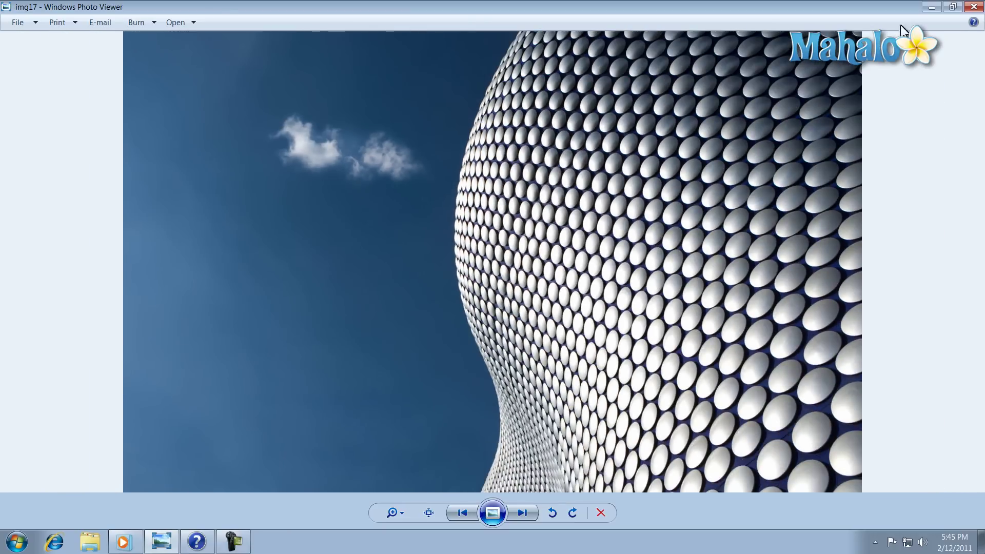
- Minimize Windows Photo Viewer showing the img17 building photo
{"action": "left_click", "coordinate": [929, 12]}
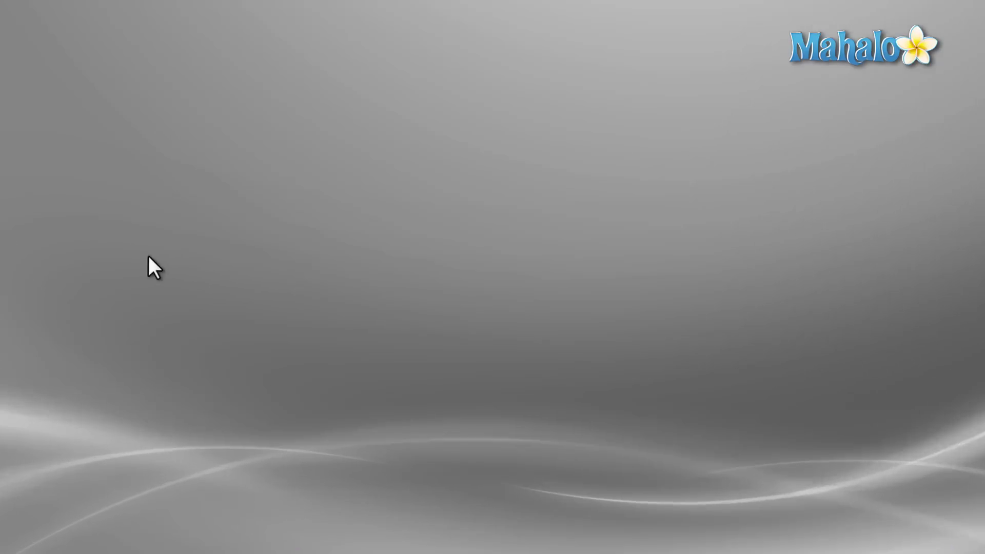
- Open Screen resolution from the desktop shortcut menu, then try the Start menu search
{"action": "right_click", "coordinate": [148, 254]}
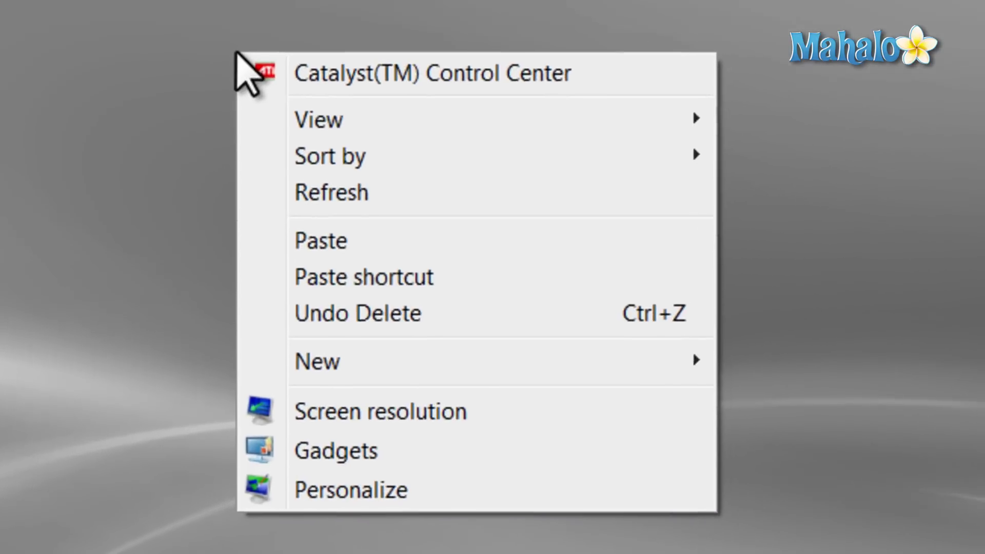
{"action": "left_click", "coordinate": [389, 410]}
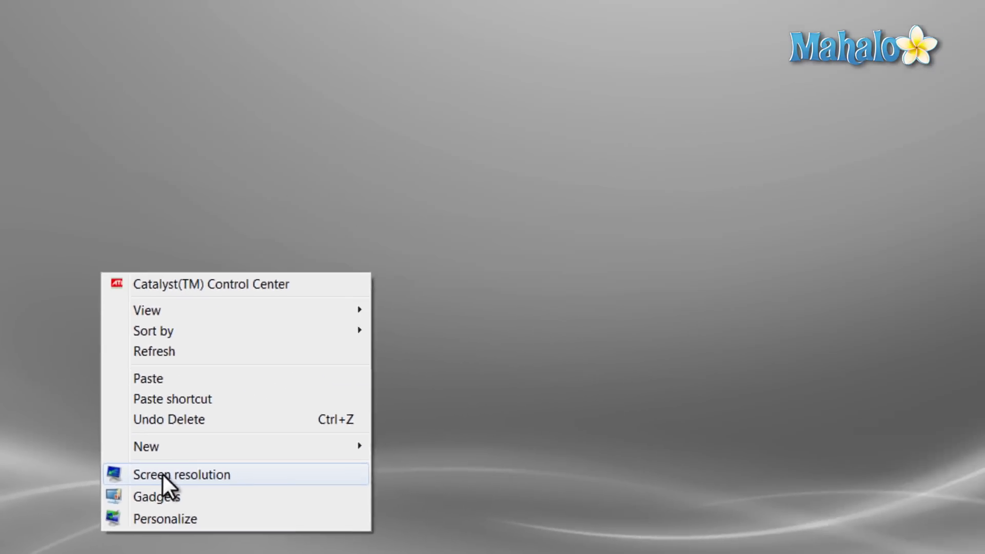
{"action": "left_click", "coordinate": [27, 539]}
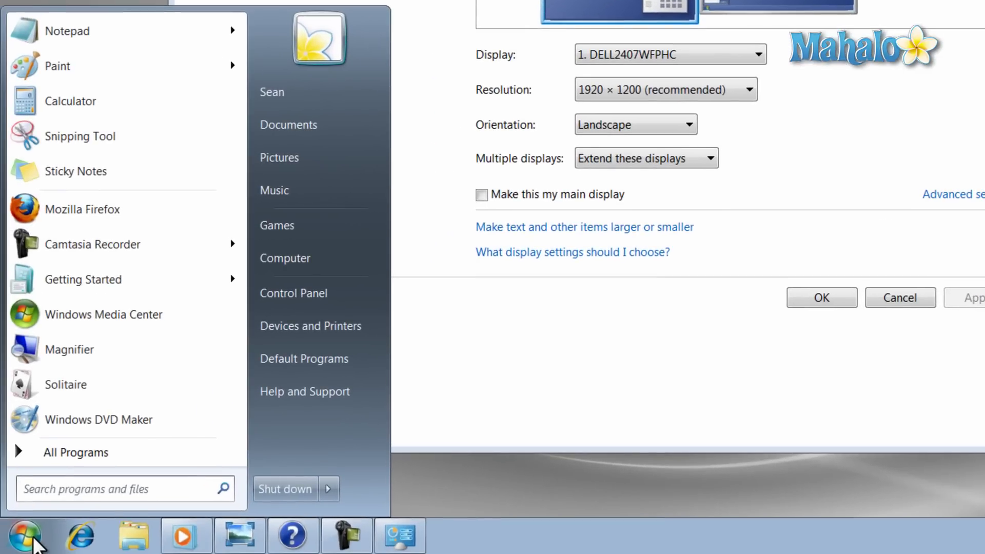
{"action": "type", "text": "resou"}
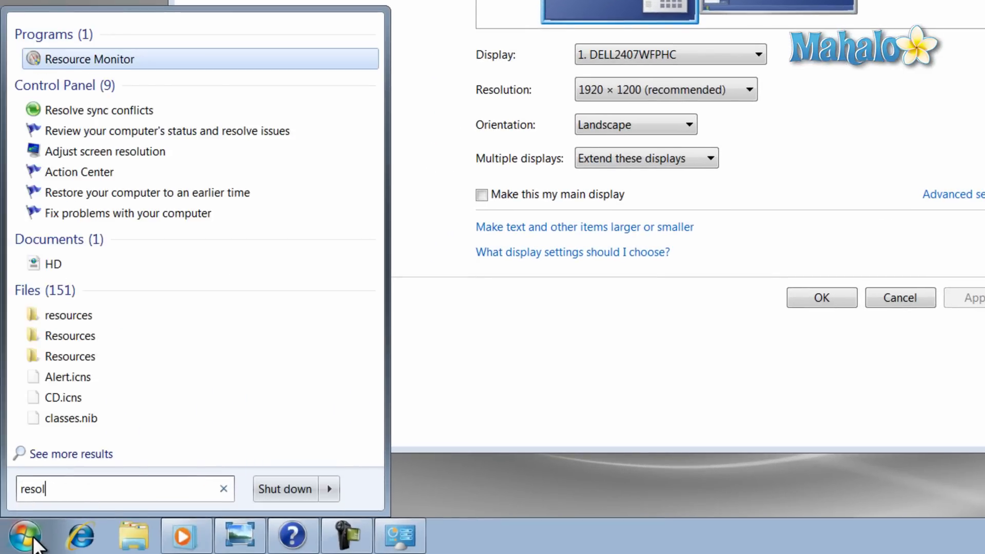
{"action": "type", "text": "lutin"}
{"action": "key", "text": "BackSpace"}
{"action": "type", "text": "on"}
{"action": "key", "text": "BackSpace"}
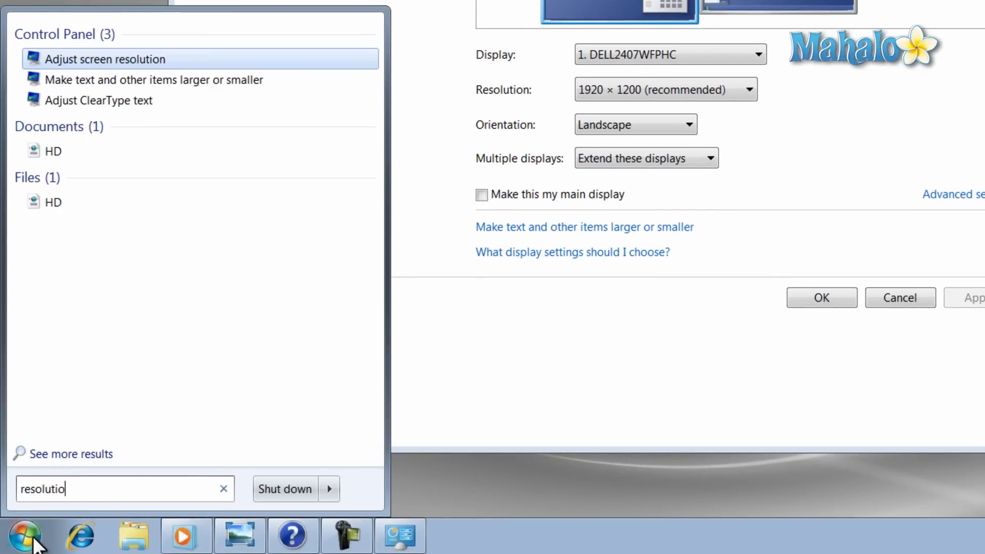
{"action": "key", "text": "BackSpace"}
{"action": "key", "text": "BackSpace"}
{"action": "key", "text": "BackSpace"}
{"action": "key", "text": "BackSpace"}
{"action": "key", "text": "BackSpace"}
{"action": "key", "text": "BackSpace"}
{"action": "key", "text": "BackSpace"}
{"action": "key", "text": "BackSpace"}
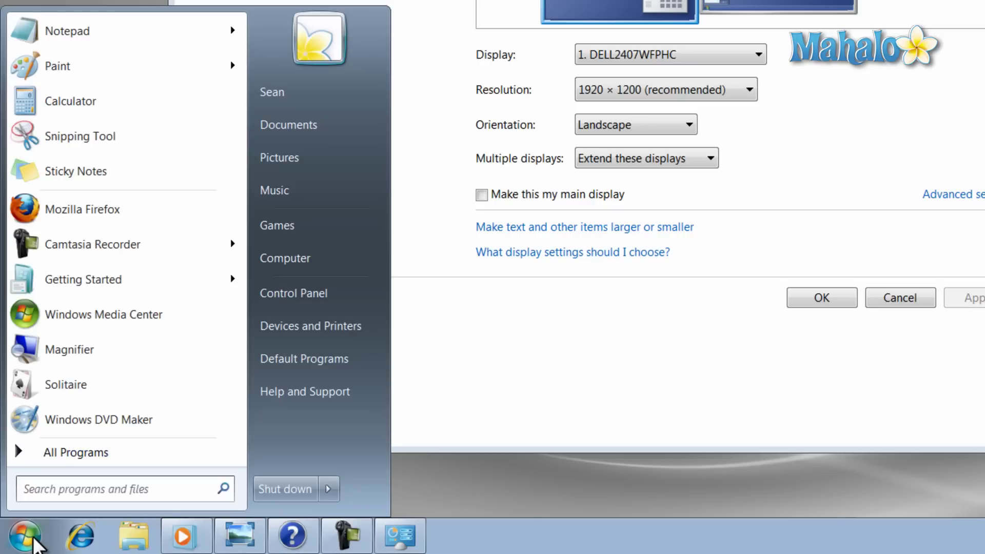
- Move the Resolution slider to 1400 × 1050 without applying it
{"action": "left_click", "coordinate": [578, 355]}
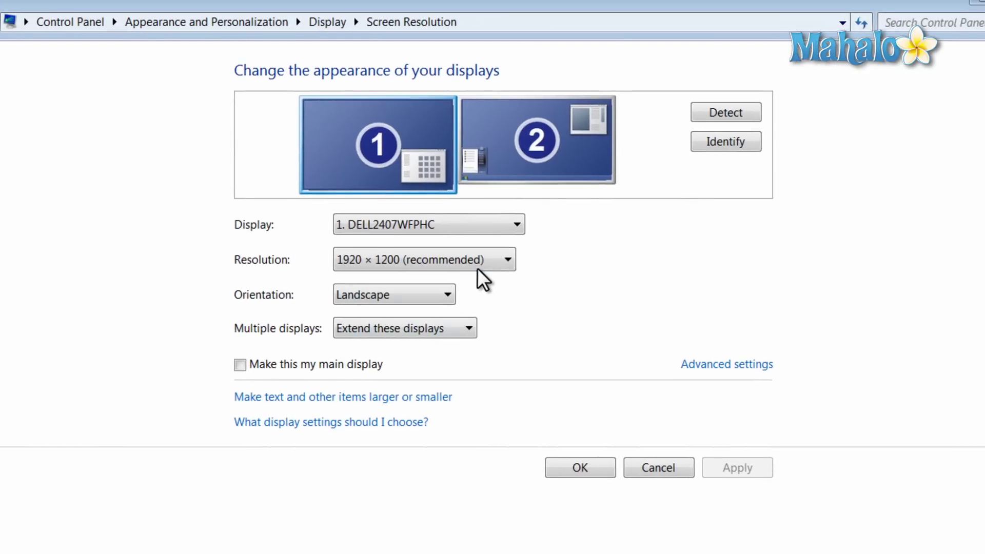
{"action": "left_click", "coordinate": [480, 261]}
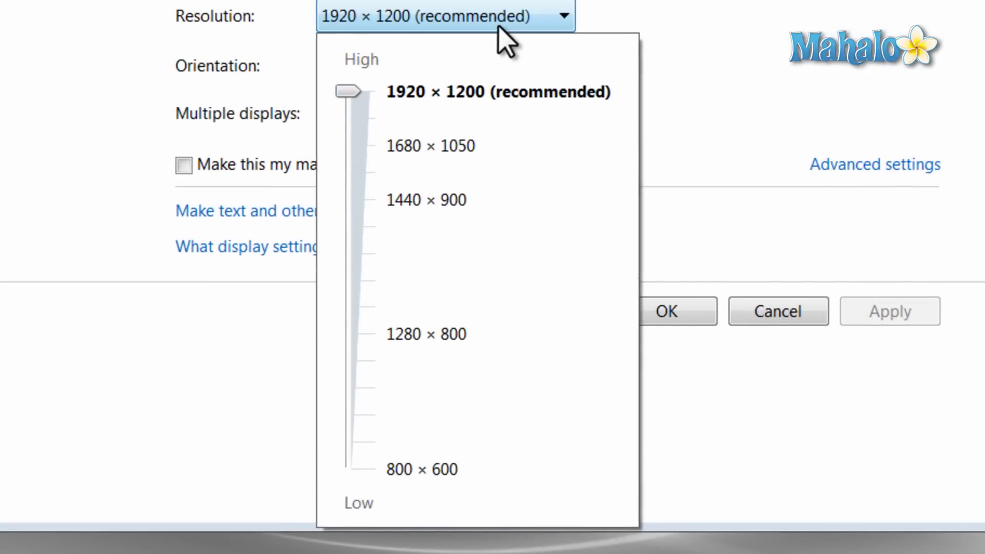
{"action": "left_click", "coordinate": [507, 17]}
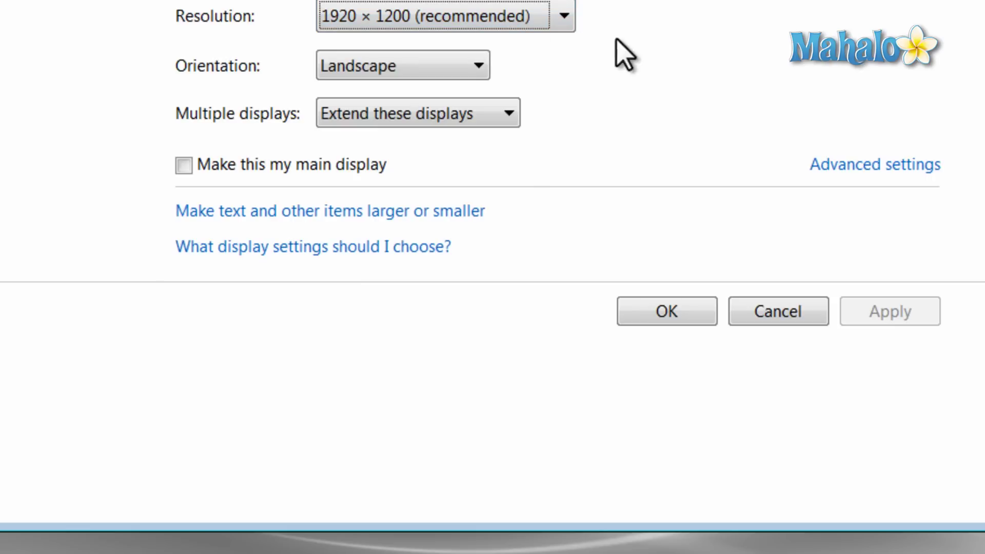
{"action": "left_click", "coordinate": [565, 17]}
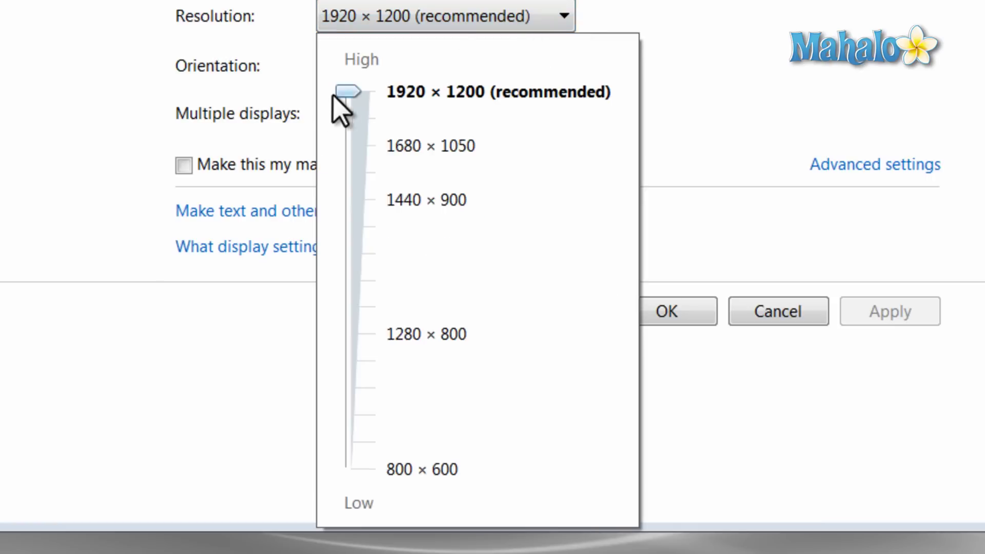
{"action": "mouse_move", "coordinate": [346, 93]}
{"action": "left_mouse_down"}
{"action": "mouse_move", "coordinate": [357, 226]}
{"action": "mouse_move", "coordinate": [347, 92]}
{"action": "left_mouse_up"}
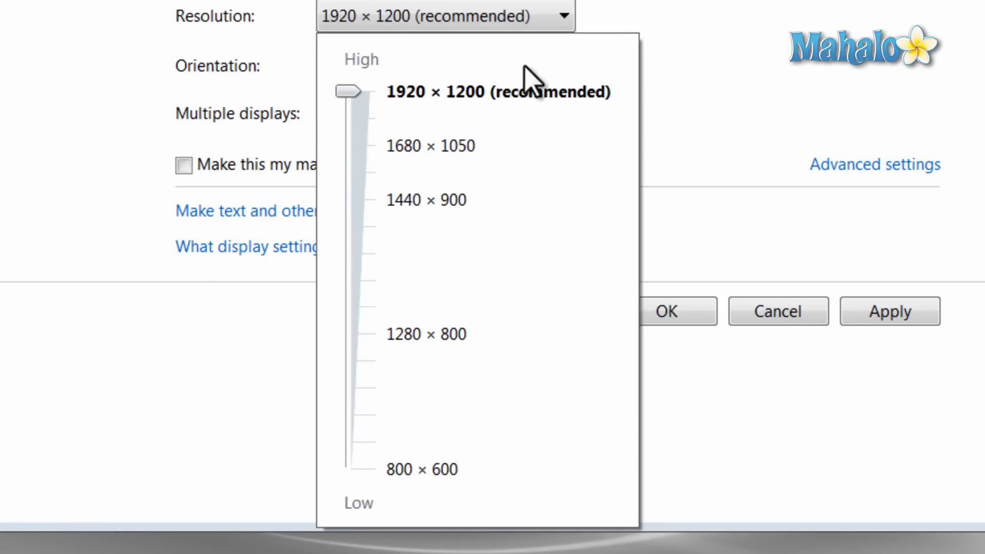
{"action": "left_click", "coordinate": [727, 14]}
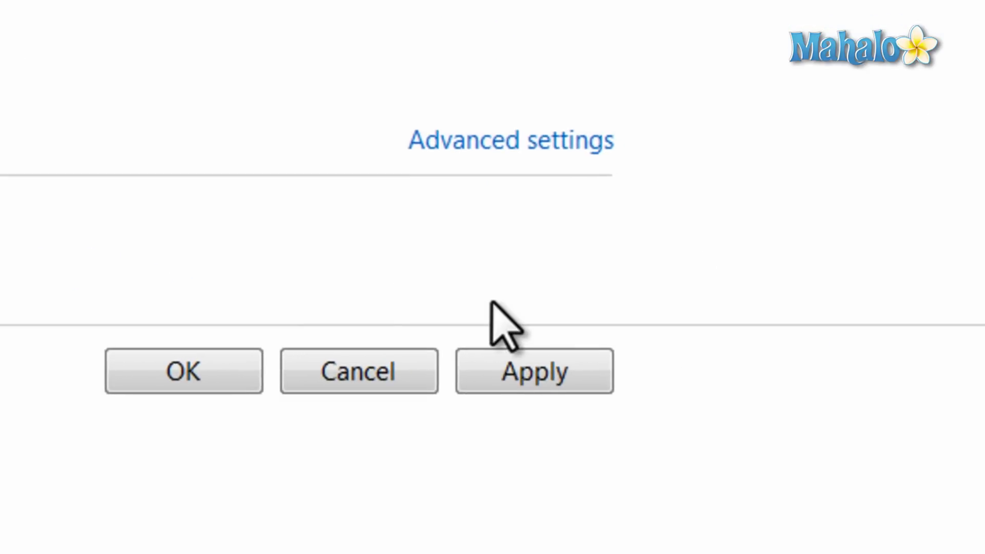
- Apply the pending resolution change in Screen Resolution
{"action": "left_click", "coordinate": [496, 355]}
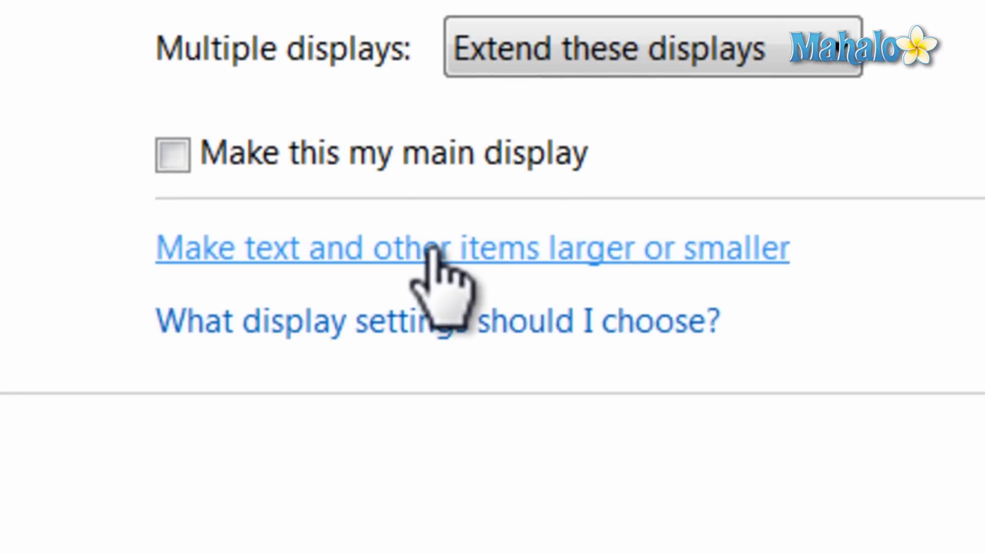
- Try the Smaller 100%, Medium 125% and Larger 150% text sizes, settling on Medium 125%
{"action": "left_click", "coordinate": [442, 250]}
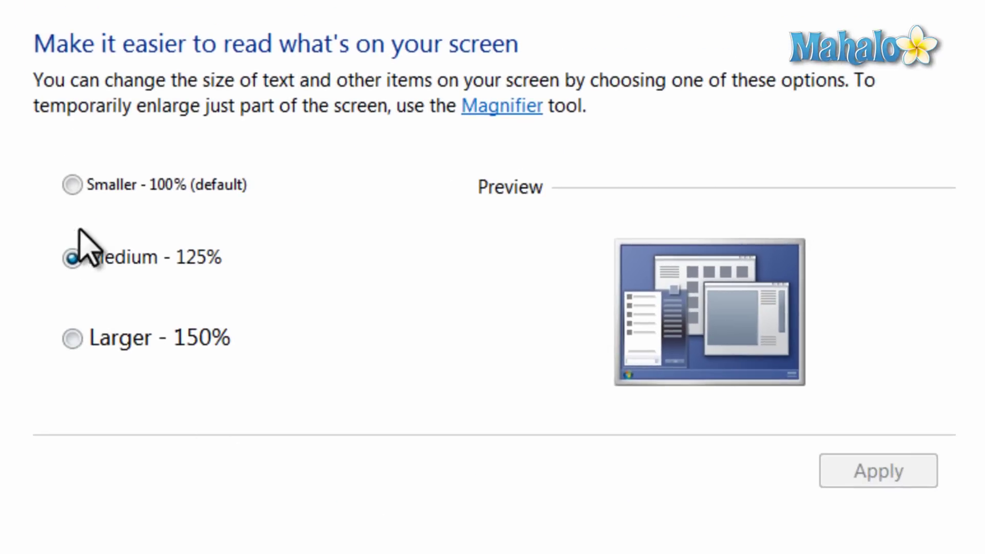
{"action": "left_click", "coordinate": [72, 185]}
{"action": "left_click", "coordinate": [71, 258]}
{"action": "left_click", "coordinate": [72, 339]}
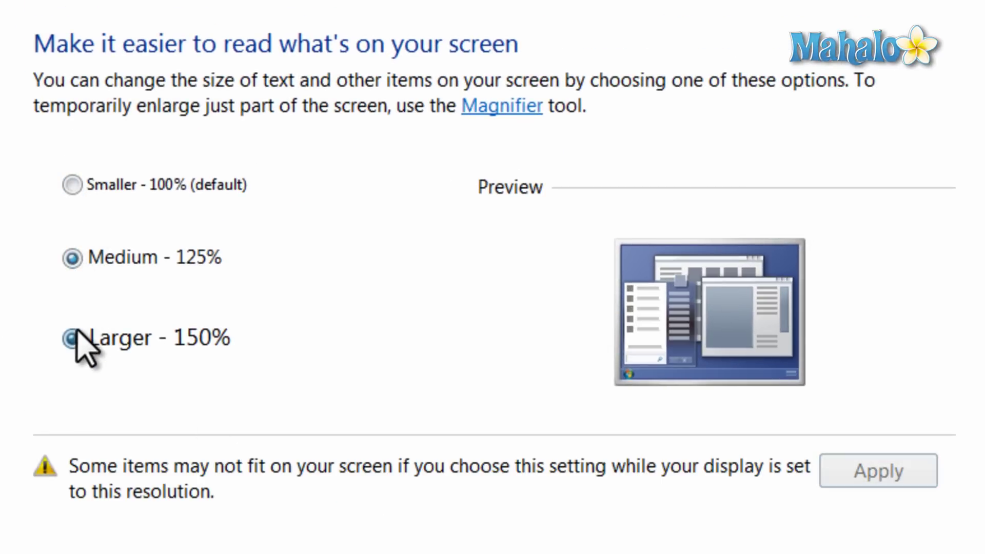
{"action": "left_click", "coordinate": [72, 185]}
{"action": "left_click", "coordinate": [72, 258]}
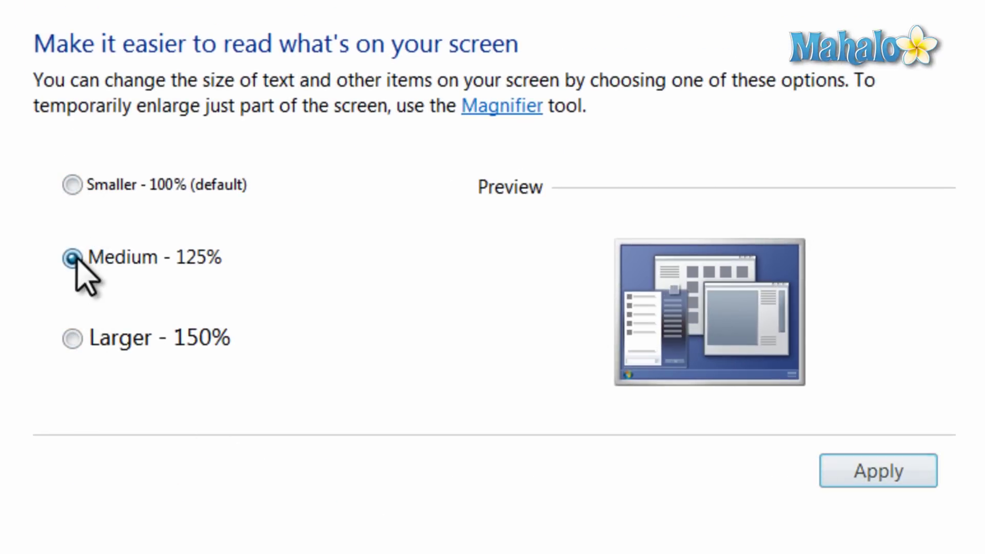
{"action": "left_click", "coordinate": [72, 338]}
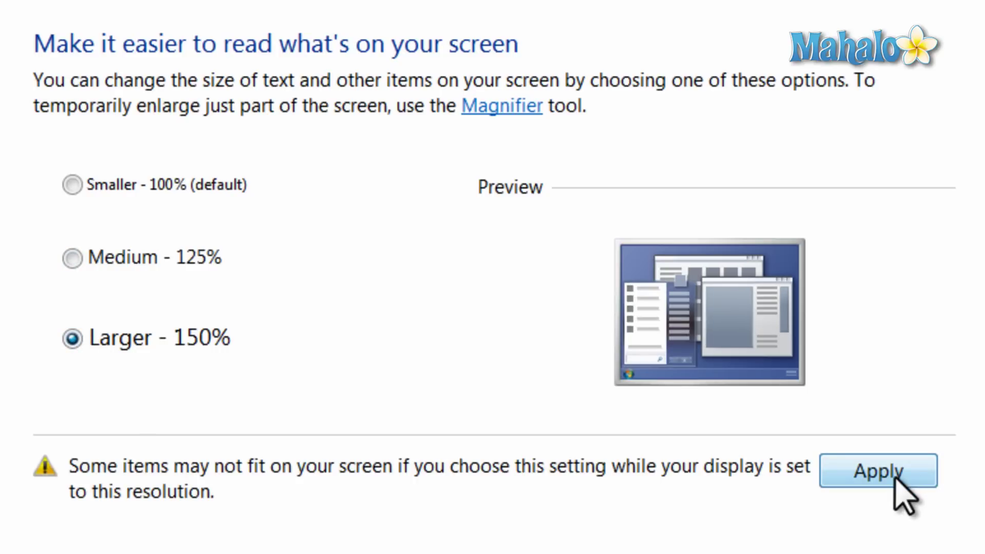
{"action": "left_click", "coordinate": [72, 258]}
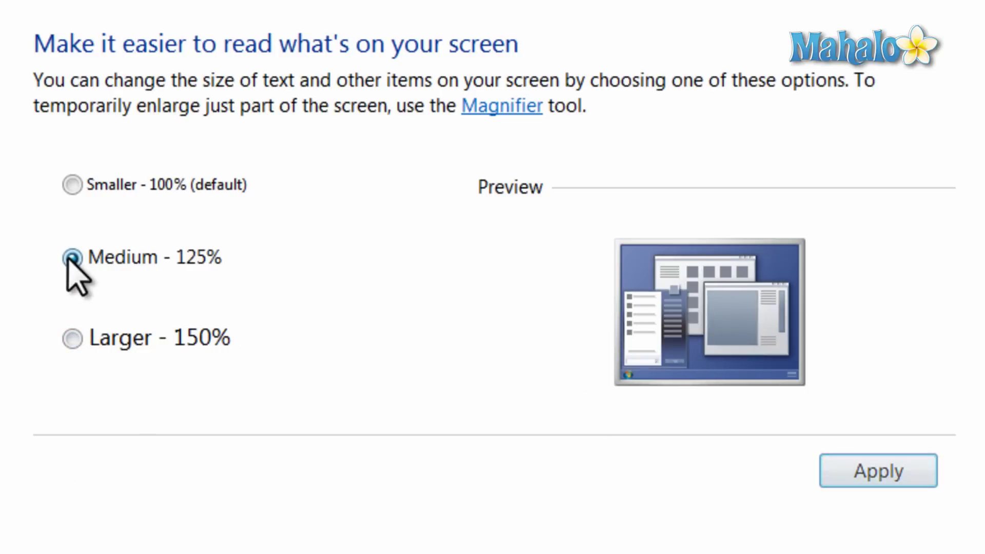